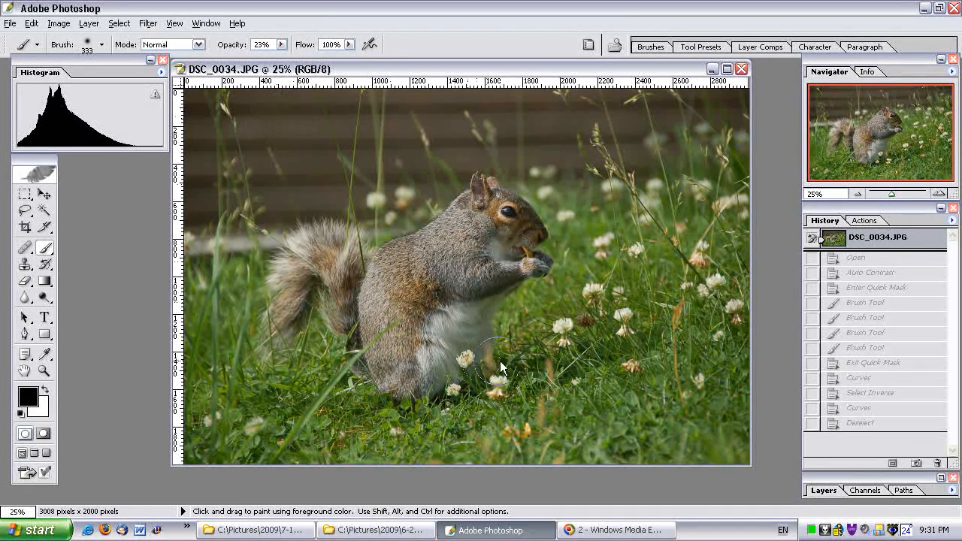
# Step: Compare the finished edit with the original squirrel photo through the history states, ending on the original snapshot
pyautogui.click(855, 426)
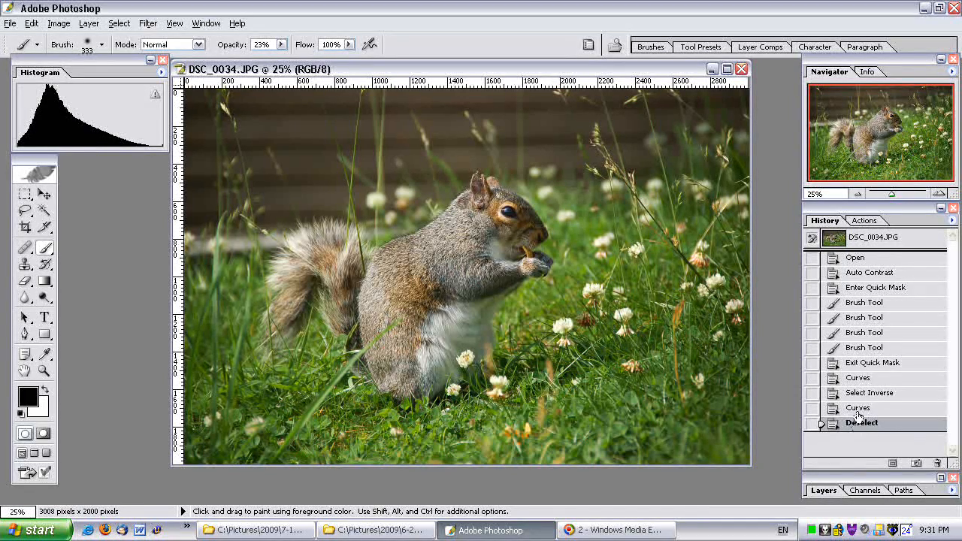
pyautogui.click(865, 239)
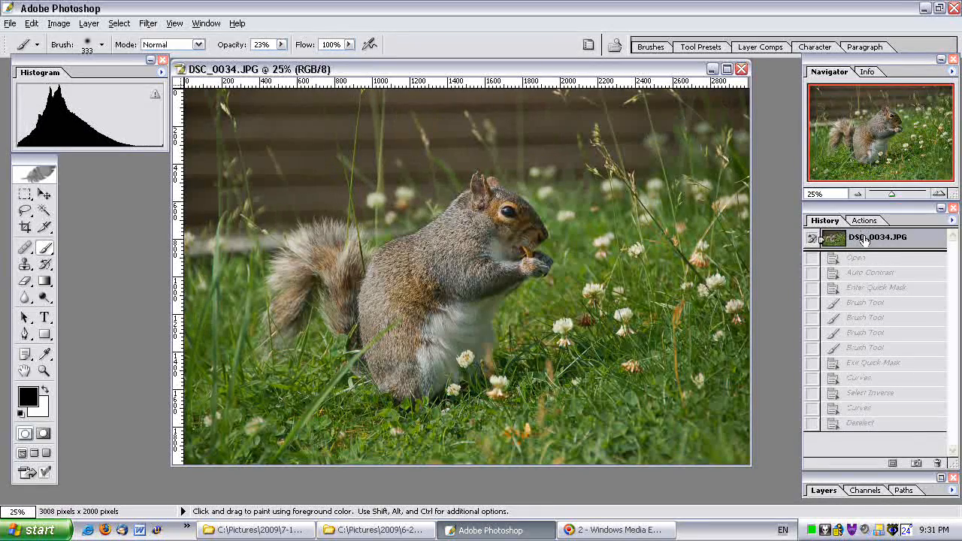
pyautogui.click(863, 426)
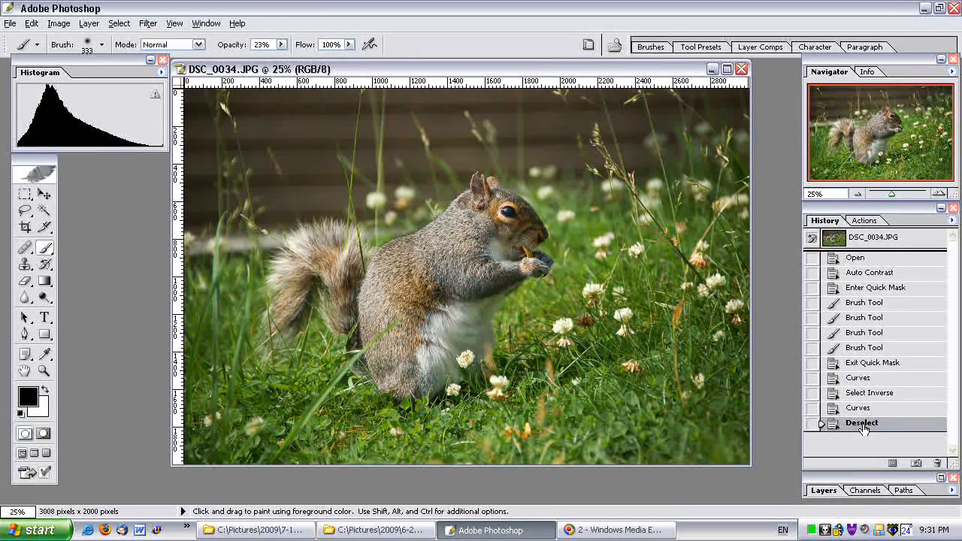
pyautogui.click(869, 241)
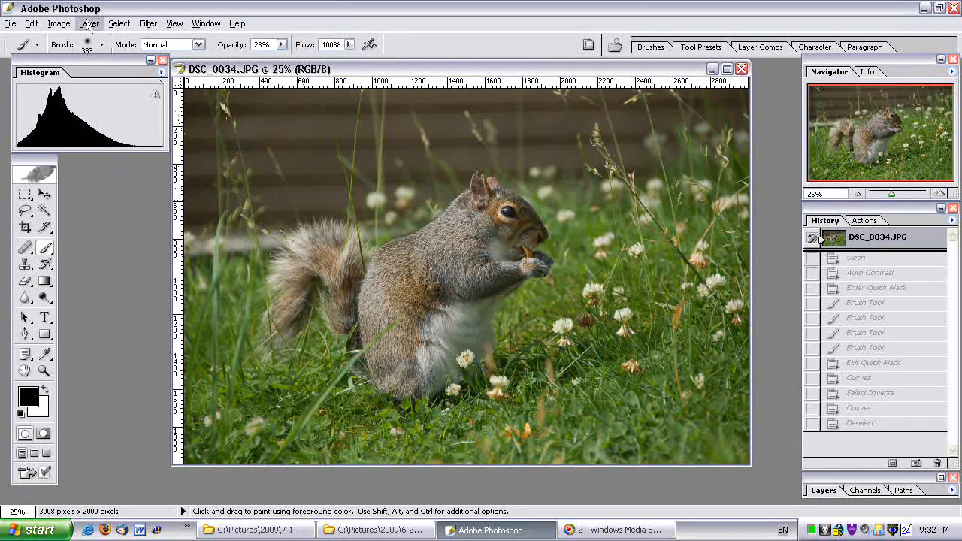
# Step: Apply Auto Contrast to the original squirrel photo
pyautogui.click(58, 23)
pyautogui.moveTo(80, 58)
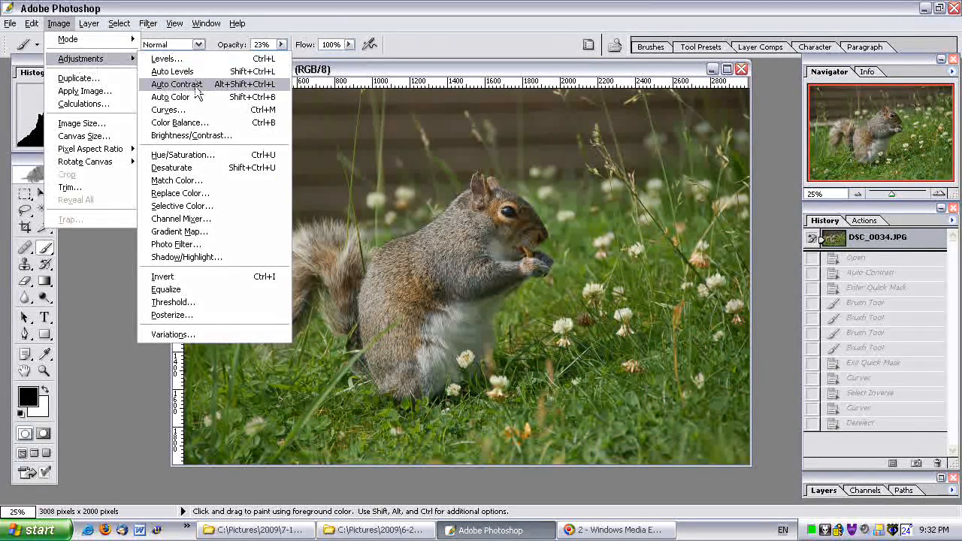
pyautogui.click(177, 85)
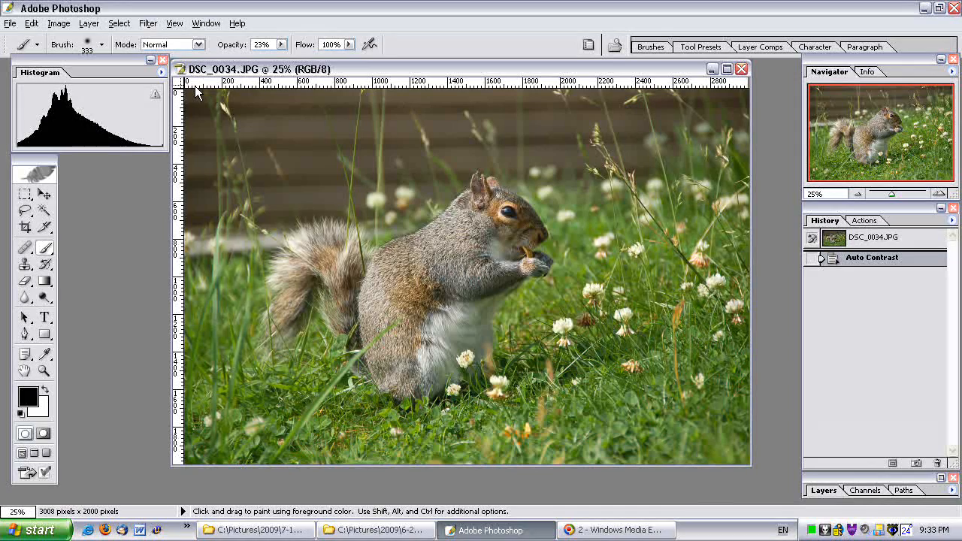
# Step: Enter Quick Mask mode and paint over the squirrel's head and body with the brush at 100% opacity
pyautogui.click(43, 434)
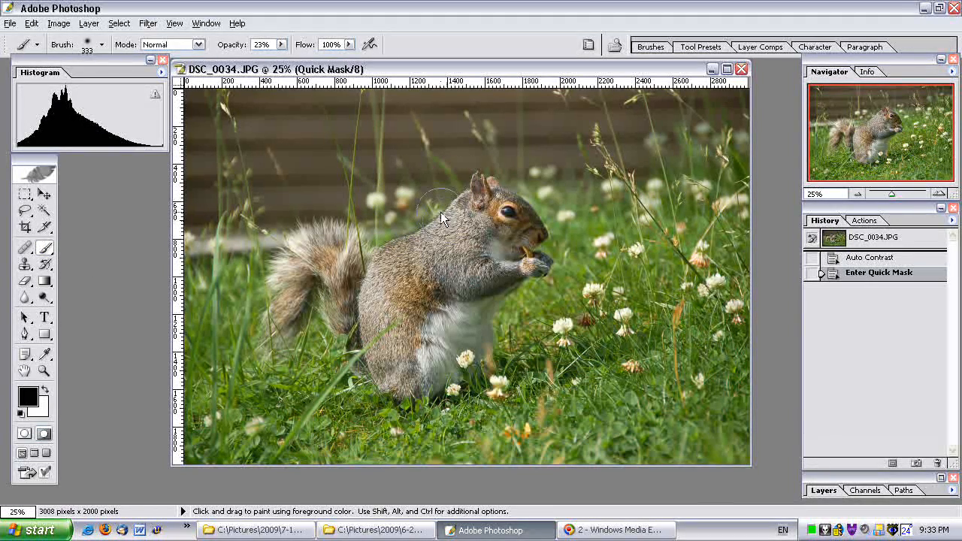
pyautogui.click(281, 45)
pyautogui.moveTo(281, 58); pyautogui.dragTo(379, 60)
pyautogui.click(450, 172)
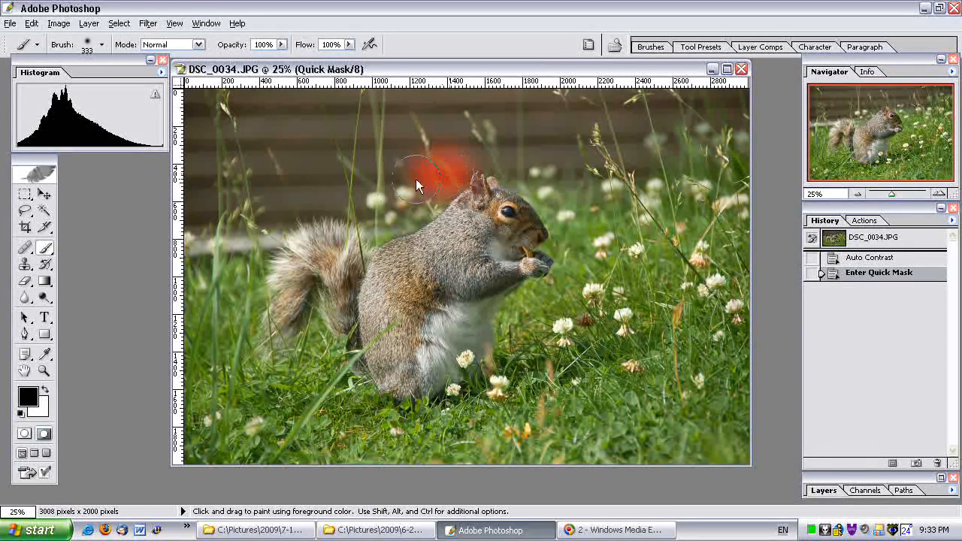
pyautogui.moveTo(418, 184)
pyautogui.mouseDown()
pyautogui.moveTo(387, 203)
pyautogui.moveTo(357, 264)
pyautogui.moveTo(373, 350)
pyautogui.moveTo(391, 374)
pyautogui.moveTo(453, 398)
pyautogui.moveTo(546, 357)
pyautogui.moveTo(559, 290)
pyautogui.moveTo(546, 237)
pyautogui.moveTo(469, 184)
pyautogui.moveTo(443, 186)
pyautogui.moveTo(454, 243)
pyautogui.moveTo(424, 236)
pyautogui.moveTo(434, 321)
pyautogui.moveTo(399, 326)
pyautogui.moveTo(407, 337)
pyautogui.moveTo(436, 337)
pyautogui.moveTo(440, 357)
pyautogui.moveTo(509, 324)
pyautogui.moveTo(503, 309)
pyautogui.moveTo(527, 284)
pyautogui.moveTo(458, 293)
pyautogui.moveTo(498, 285)
pyautogui.moveTo(457, 254)
pyautogui.moveTo(430, 322)
pyautogui.moveTo(390, 322)
pyautogui.moveTo(411, 250)
pyautogui.mouseUp()
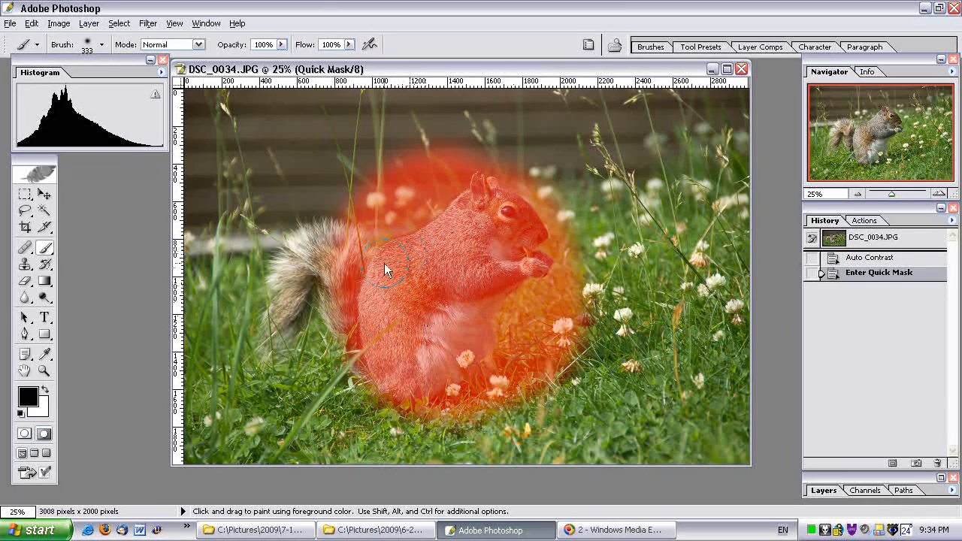
pyautogui.moveTo(476, 216)
pyautogui.mouseDown()
pyautogui.moveTo(495, 275)
pyautogui.moveTo(478, 326)
pyautogui.moveTo(491, 295)
pyautogui.moveTo(438, 326)
pyautogui.moveTo(451, 287)
pyautogui.mouseUp()
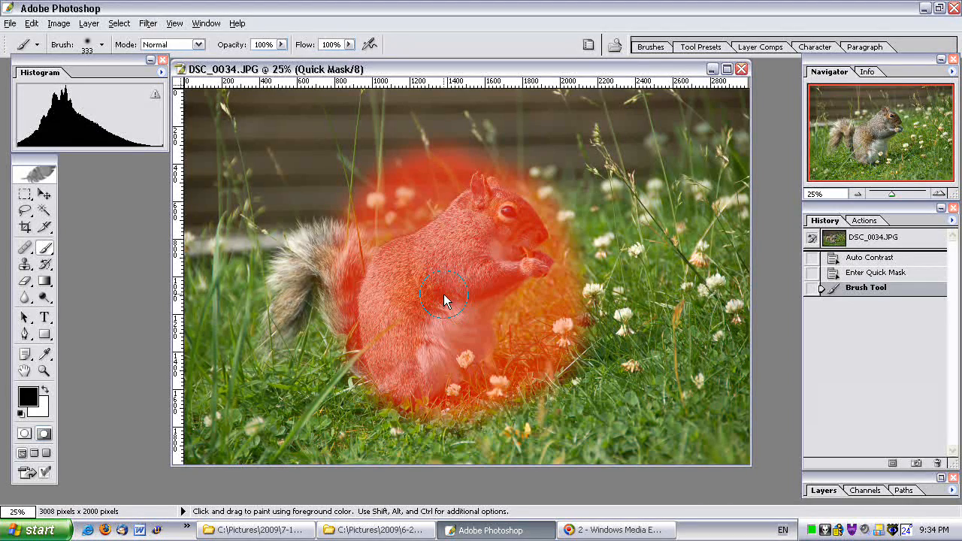
# Step: Lower the brush opacity to 76% and paint a softer mask band around the squirrel, covering the tail
pyautogui.click(282, 45)
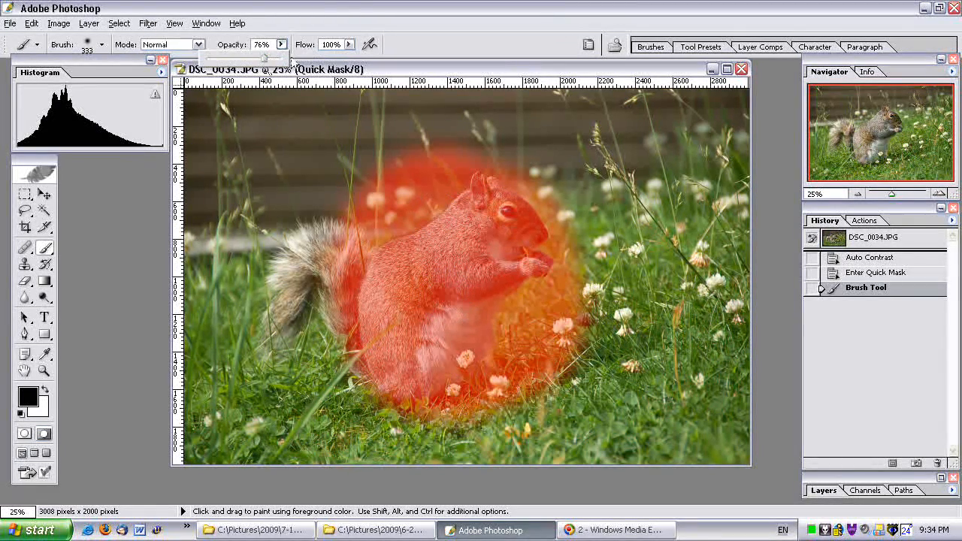
pyautogui.click(433, 40)
pyautogui.moveTo(431, 148); pyautogui.dragTo(504, 172)
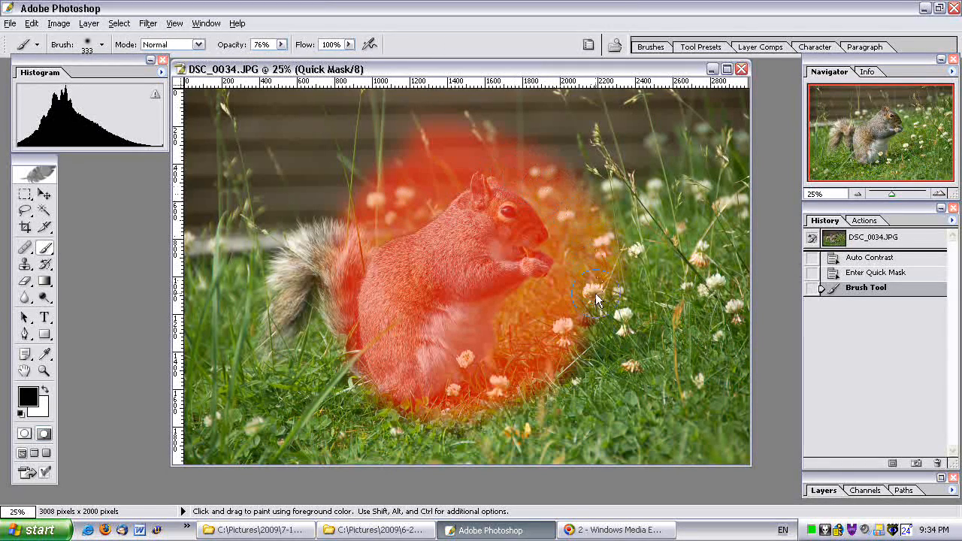
pyautogui.moveTo(535, 414)
pyautogui.mouseDown()
pyautogui.moveTo(378, 415)
pyautogui.moveTo(357, 396)
pyautogui.moveTo(315, 317)
pyautogui.moveTo(323, 264)
pyautogui.moveTo(365, 200)
pyautogui.moveTo(337, 289)
pyautogui.moveTo(361, 227)
pyautogui.moveTo(421, 158)
pyautogui.moveTo(495, 159)
pyautogui.mouseUp()
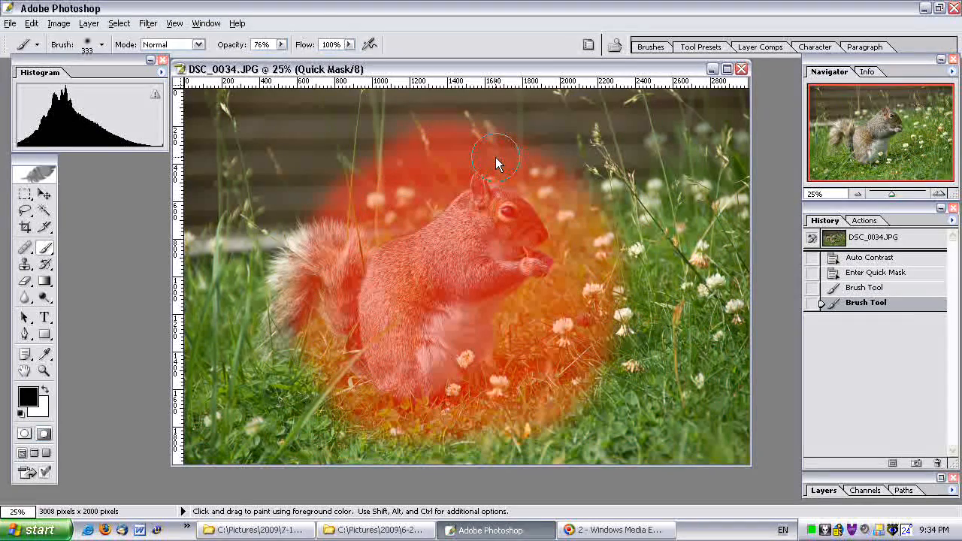
# Step: Reduce the brush opacity to 45% and extend the mask outward with a fainter ring around the painted area
pyautogui.moveTo(282, 45); pyautogui.dragTo(262, 62)
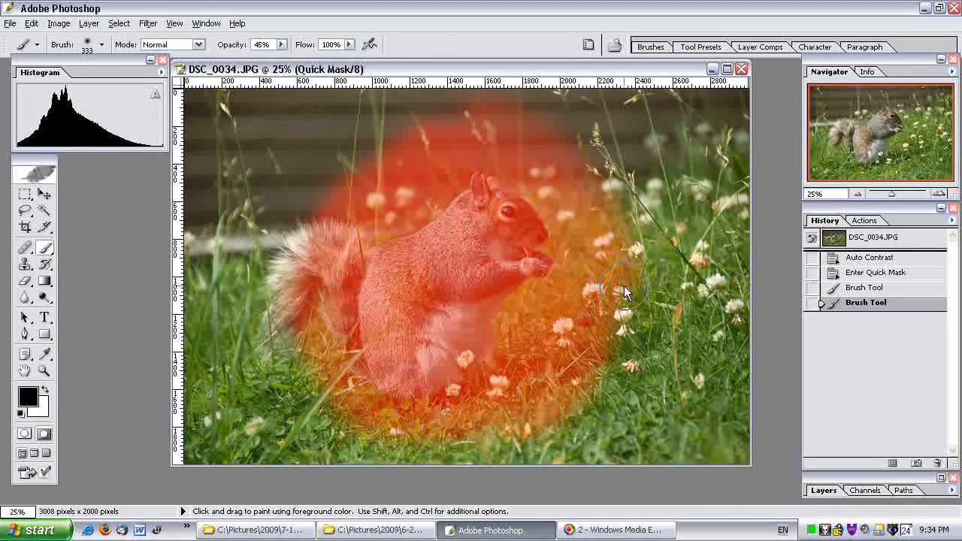
pyautogui.moveTo(624, 305); pyautogui.dragTo(610, 400)
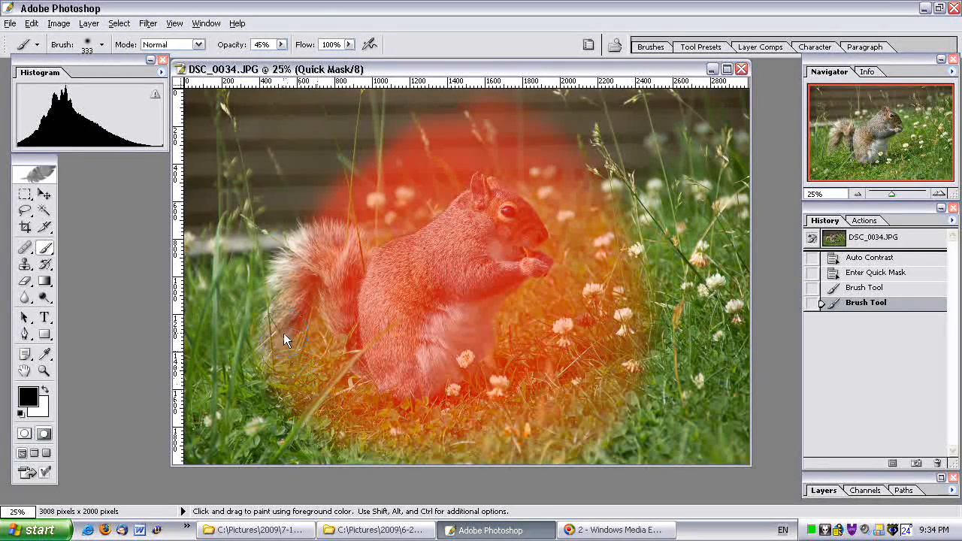
pyautogui.moveTo(328, 183)
pyautogui.mouseDown()
pyautogui.moveTo(360, 158)
pyautogui.moveTo(484, 117)
pyautogui.mouseUp()
# Step: Feather the mask's outer edge with the brush at 23% opacity, and exit Quick Mask to turn it into a selection
pyautogui.click(281, 45)
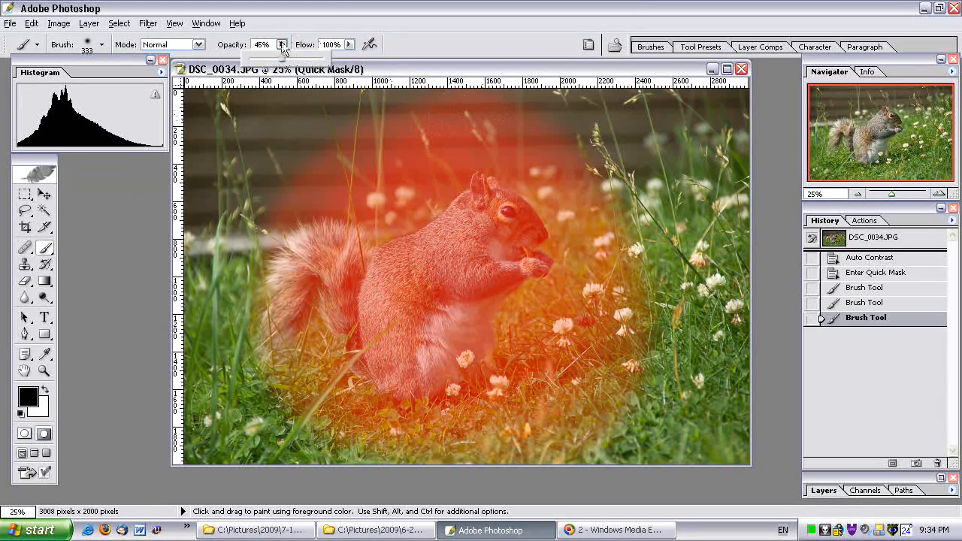
pyautogui.moveTo(265, 64); pyautogui.dragTo(254, 64)
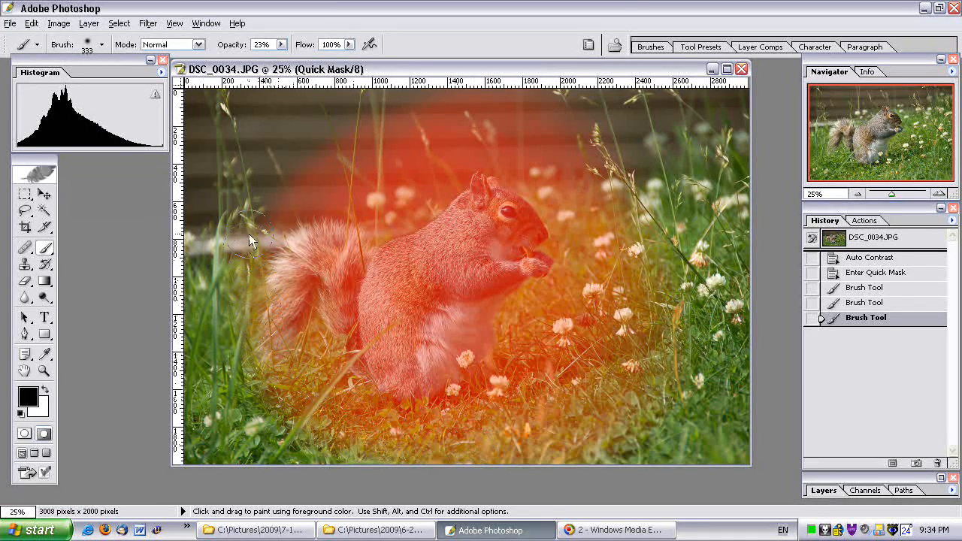
pyautogui.moveTo(350, 124); pyautogui.dragTo(480, 102)
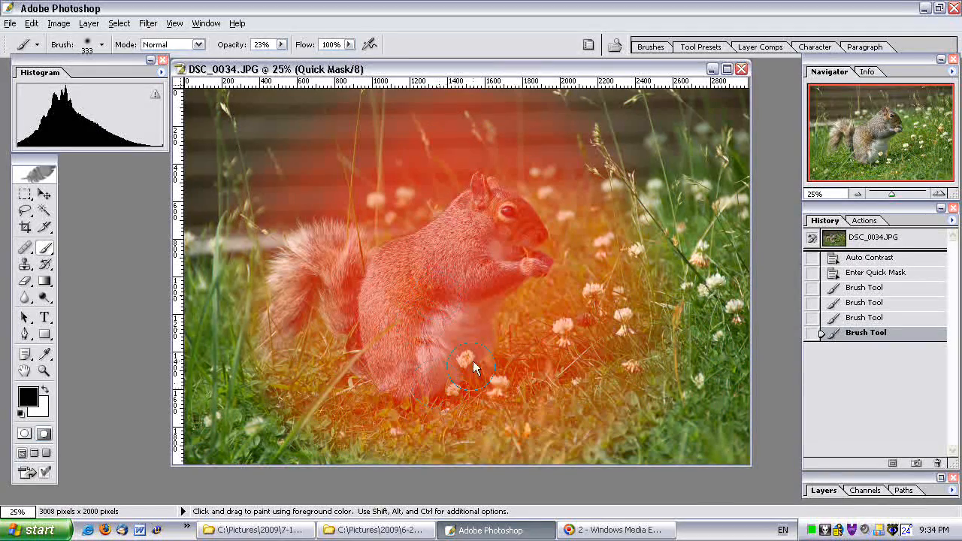
pyautogui.click(24, 434)
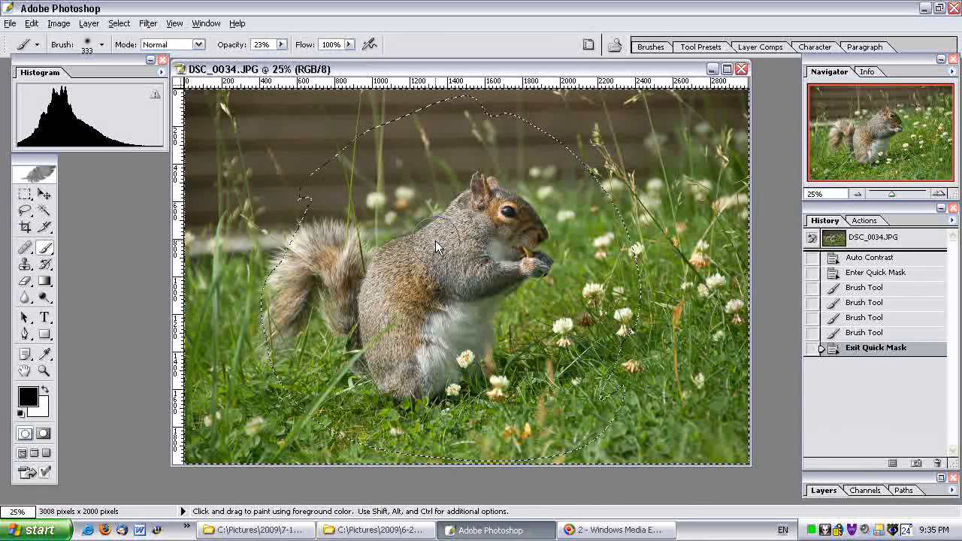
# Step: Darken the selected background with Curves, pulling the RGB midtone point to input 143, output 121, and check the preview before applying
pyautogui.click(59, 23)
pyautogui.moveTo(77, 62)
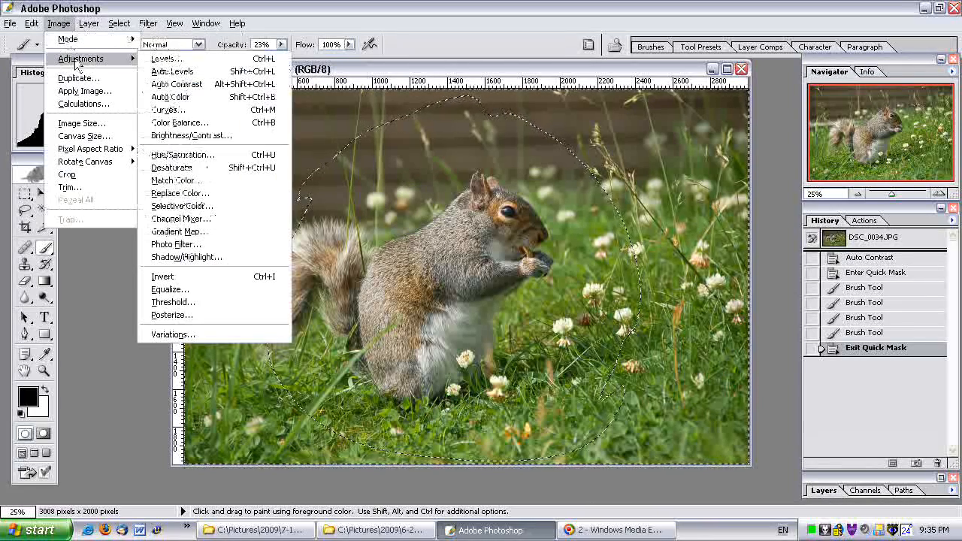
pyautogui.click(200, 110)
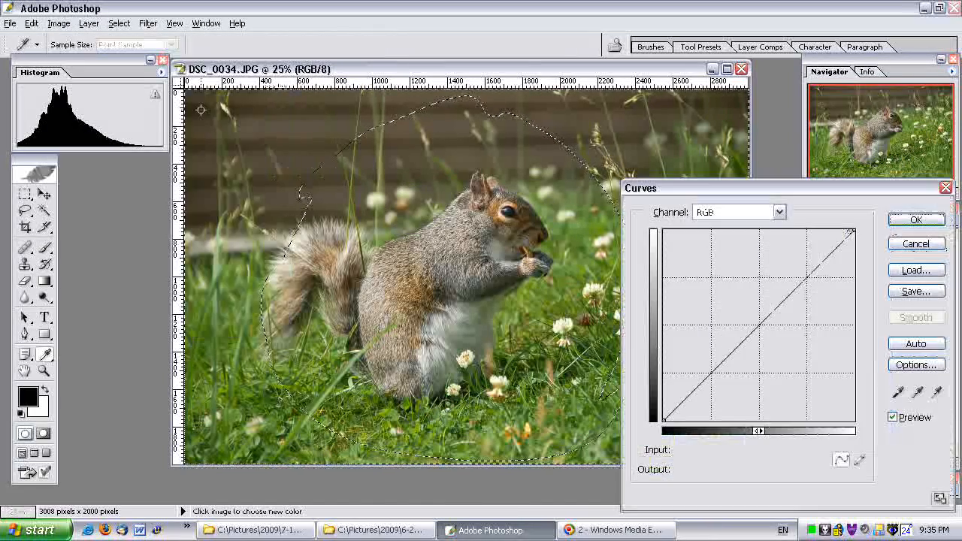
pyautogui.click(760, 326)
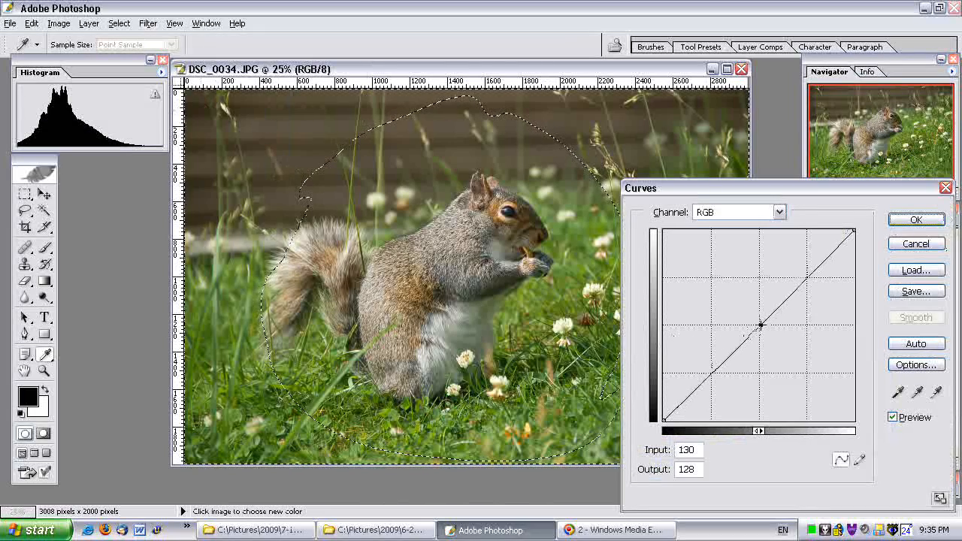
pyautogui.moveTo(760, 325); pyautogui.dragTo(767, 328)
pyautogui.moveTo(794, 185); pyautogui.dragTo(797, 232)
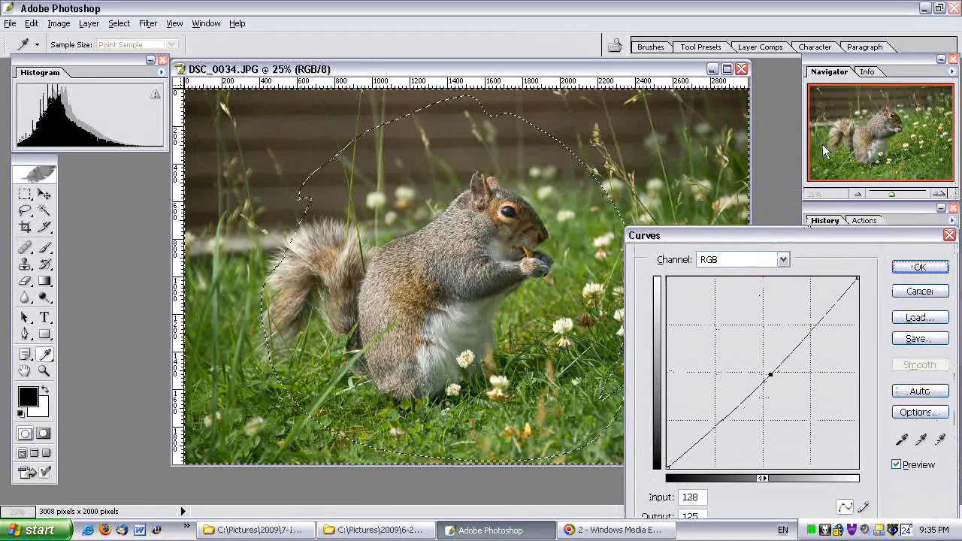
pyautogui.moveTo(769, 373); pyautogui.dragTo(774, 379)
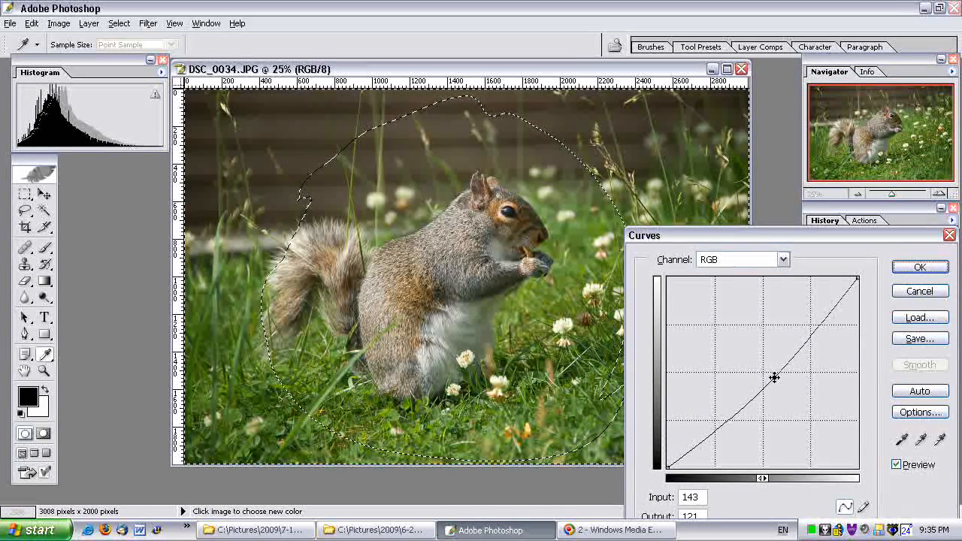
pyautogui.click(903, 467)
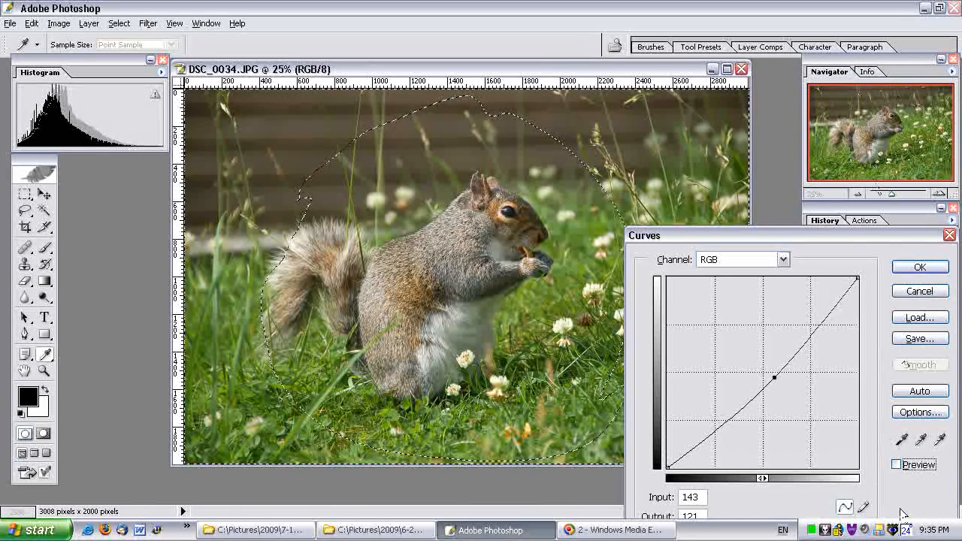
pyautogui.click(896, 465)
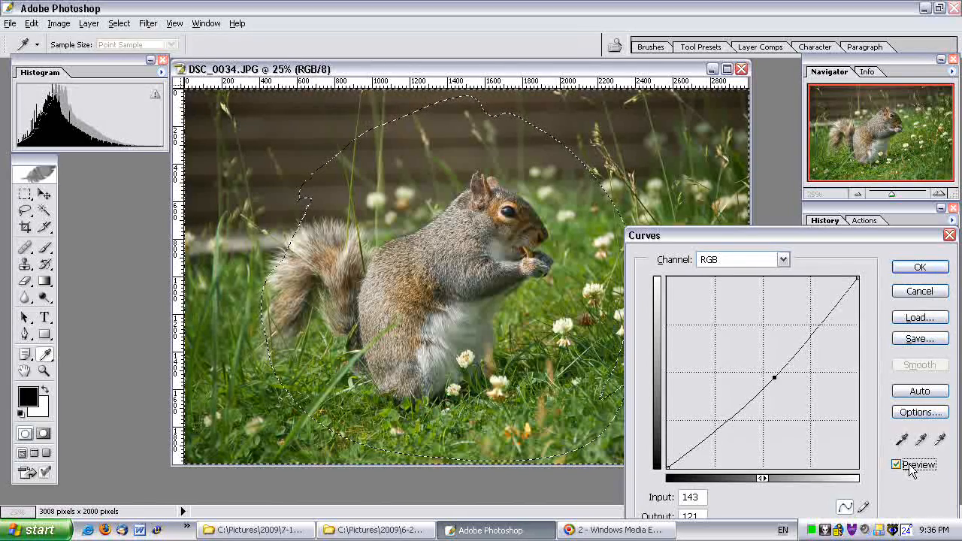
pyautogui.click(920, 267)
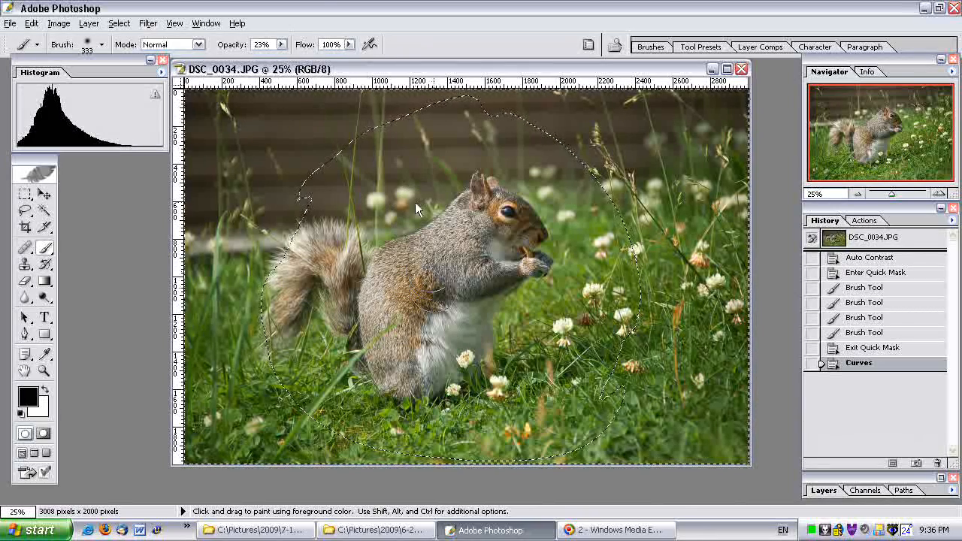
# Step: Invert the selection to the squirrel and shape a gentle S-curve in Curves with input/output points 69/64, 129/129 and 188/193
pyautogui.click(119, 24)
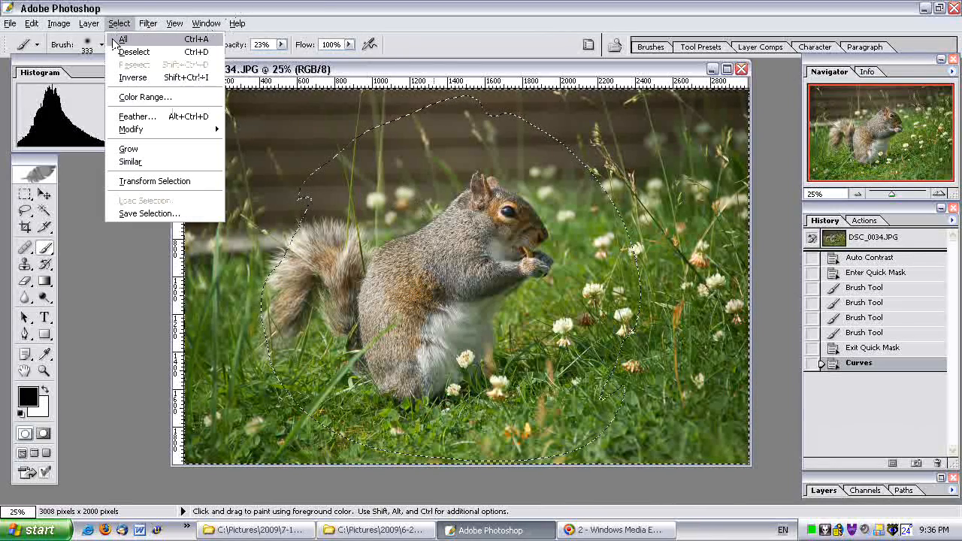
pyautogui.click(124, 75)
pyautogui.click(61, 23)
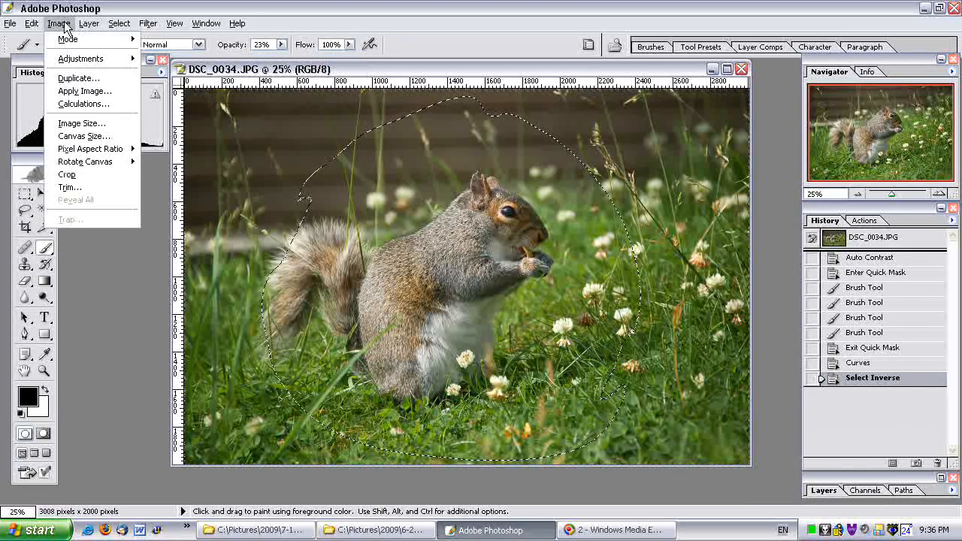
pyautogui.moveTo(104, 67)
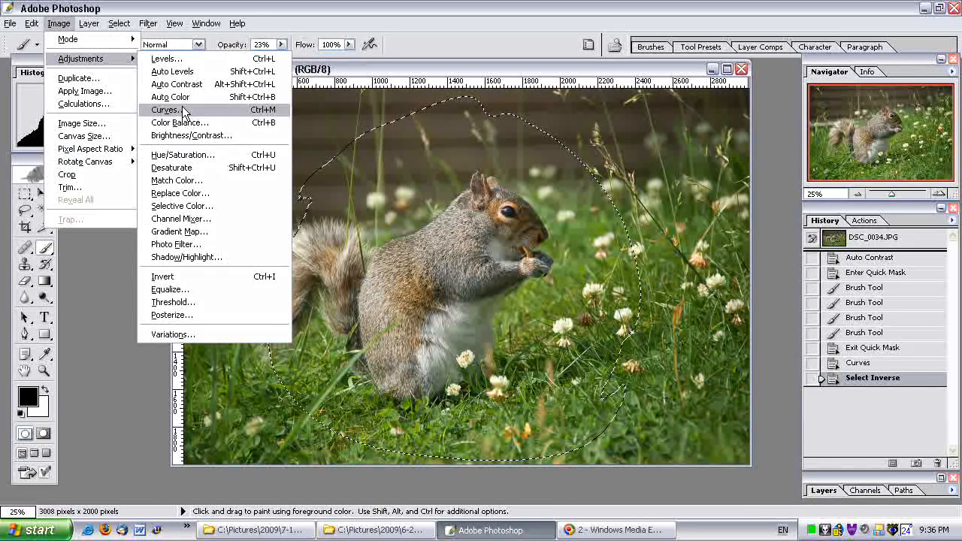
pyautogui.click(181, 109)
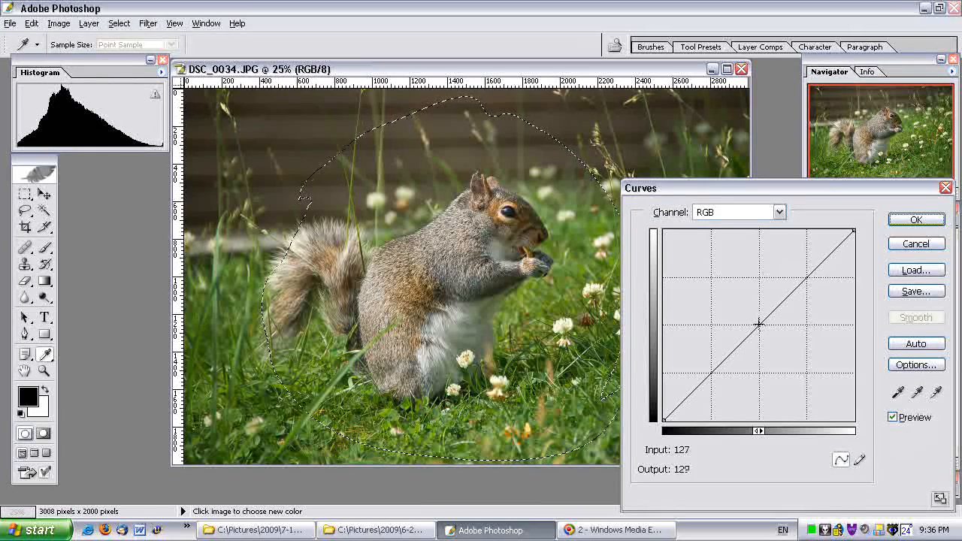
pyautogui.click(759, 324)
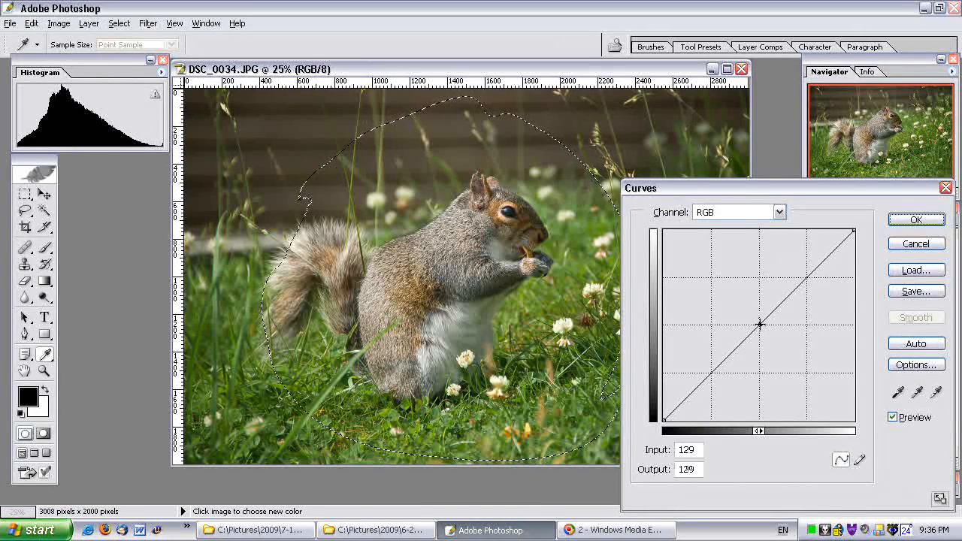
pyautogui.click(711, 371)
pyautogui.moveTo(711, 371); pyautogui.dragTo(715, 373)
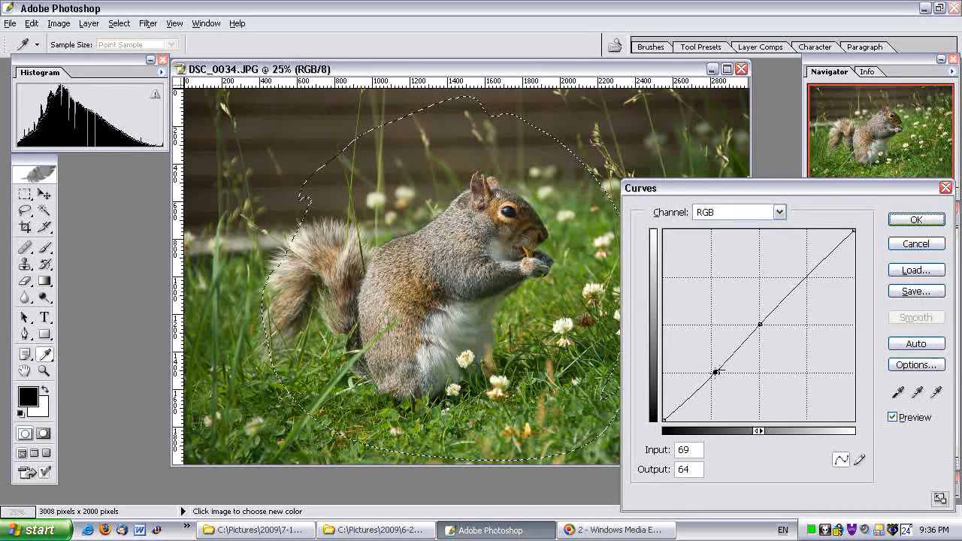
pyautogui.click(804, 278)
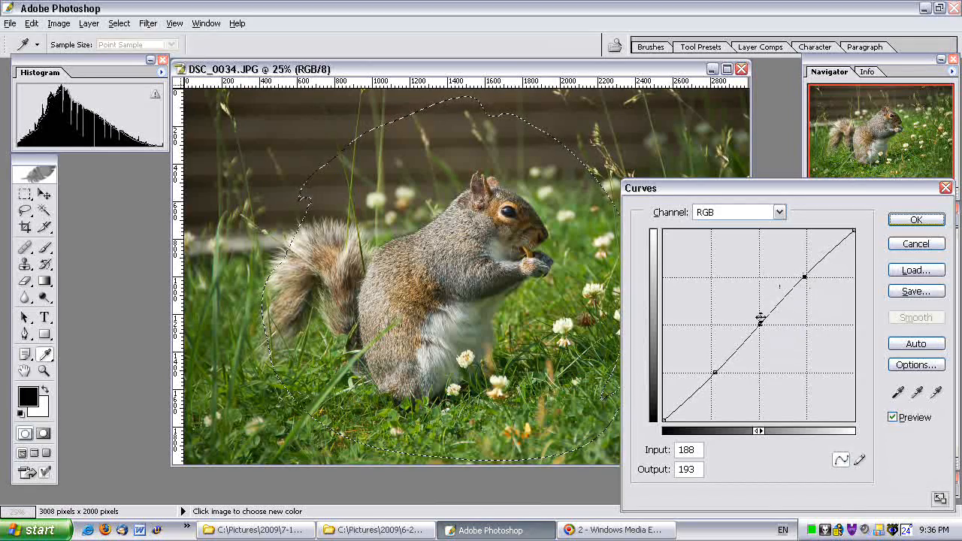
# Step: Apply the squirrel's contrast curve after comparing its preview, and clear the selection
pyautogui.click(910, 420)
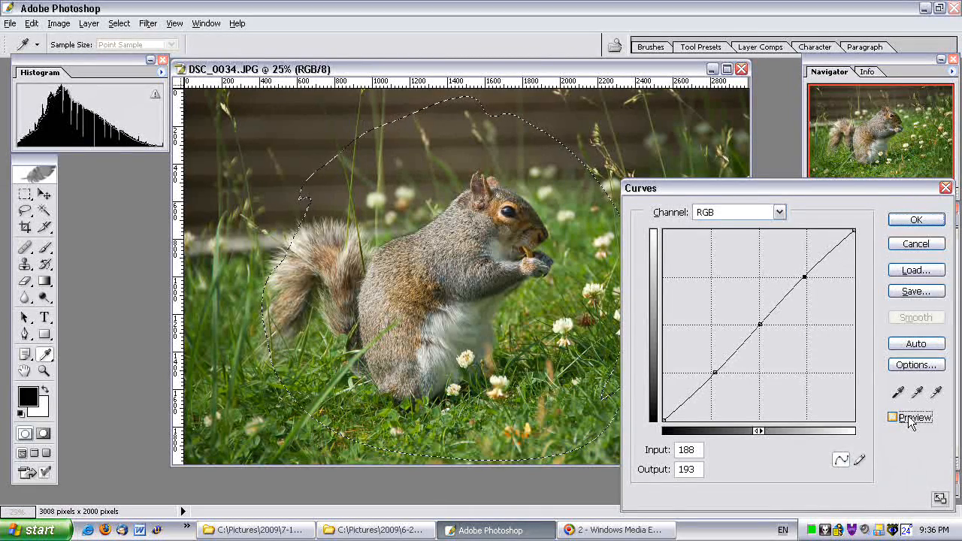
pyautogui.click(910, 419)
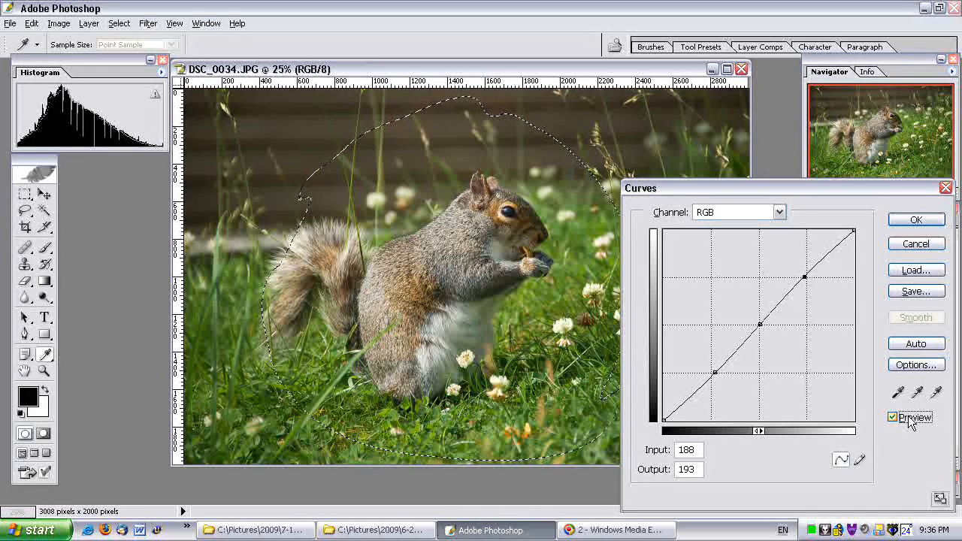
pyautogui.click(917, 219)
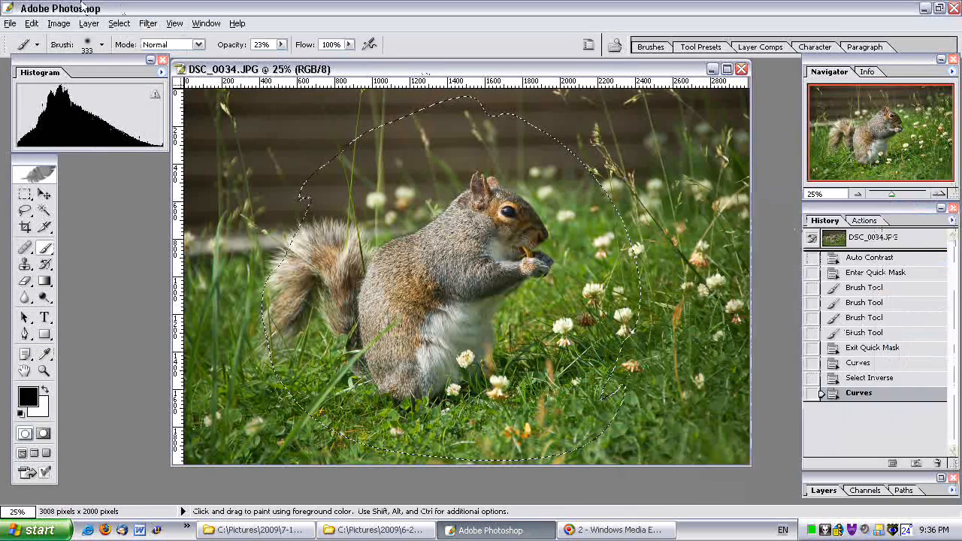
pyautogui.click(118, 24)
pyautogui.click(130, 48)
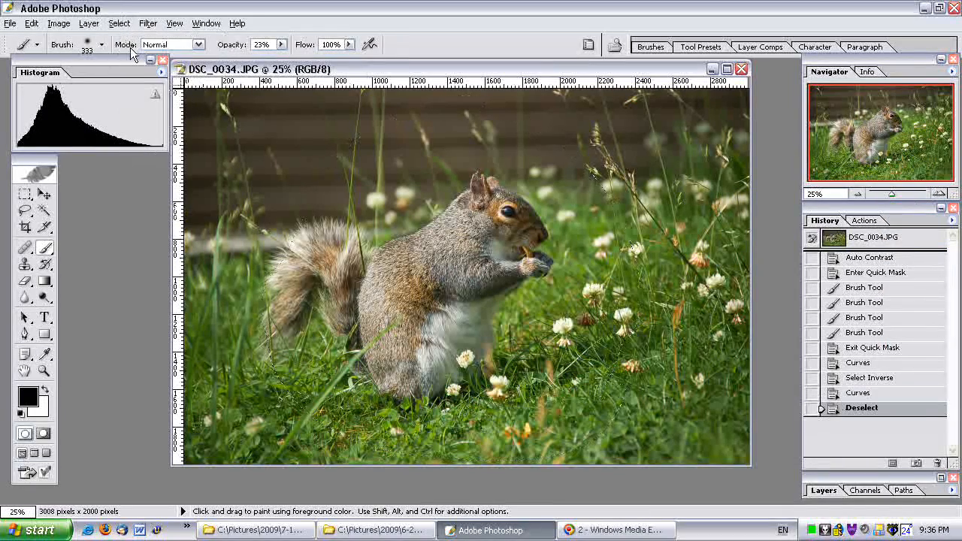